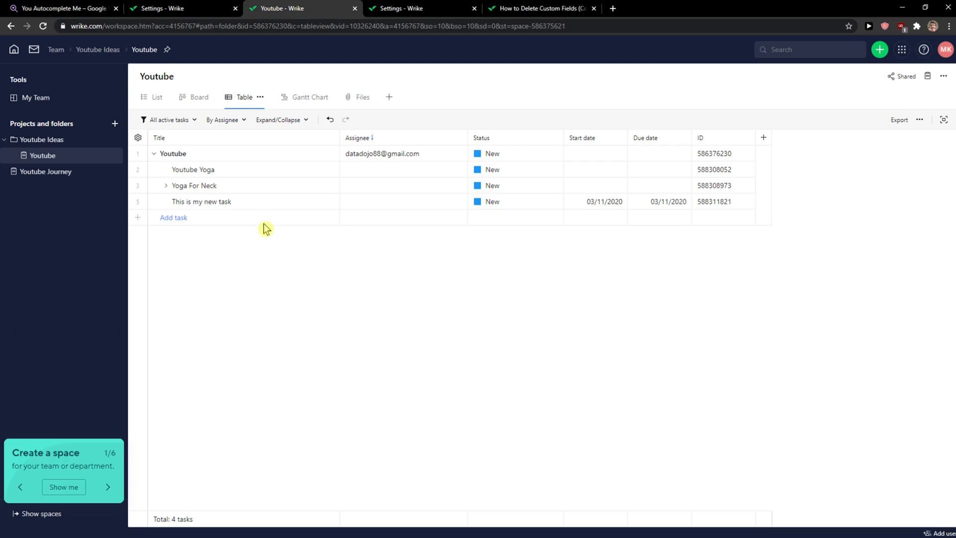
- Bring up the details of 'This is my new task' and begin adding a dependency
double_click(221, 203)
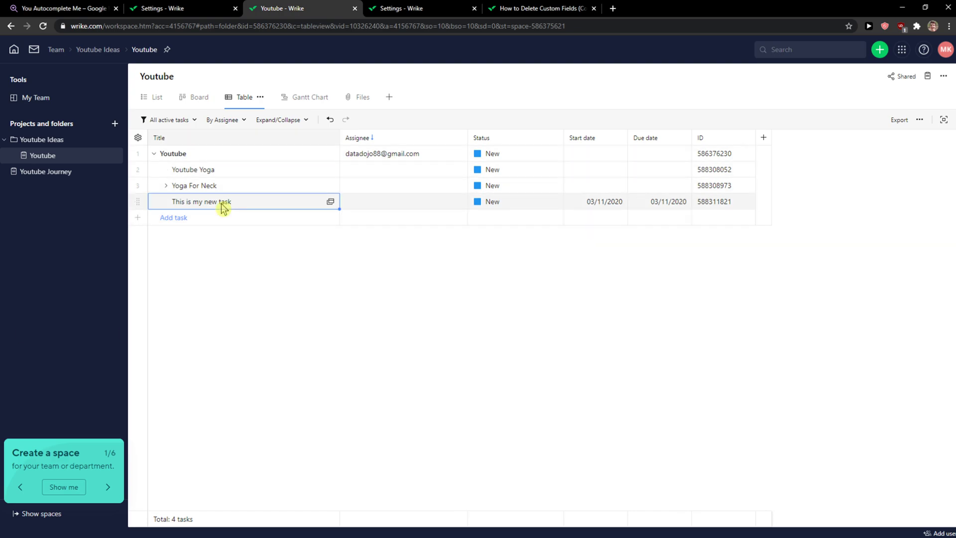
key("Escape")
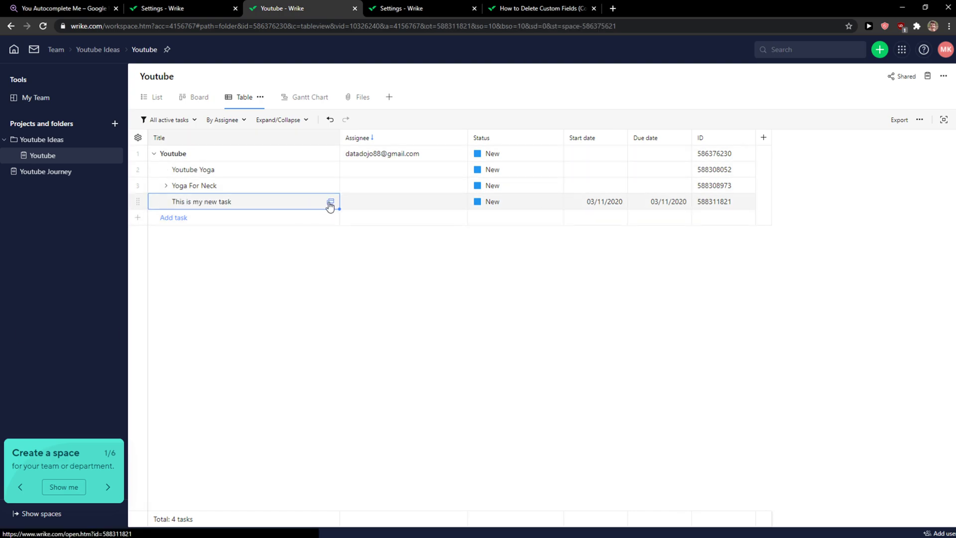
left_click(331, 204)
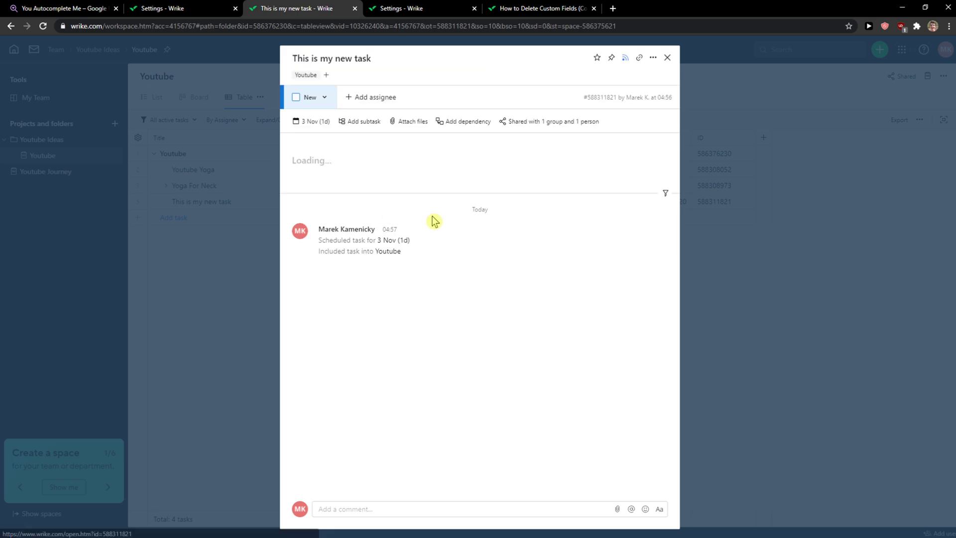
left_click(457, 122)
- Make 'I dont know what to do' the predecessor and 'Yoga For Neck' the successor
left_click(300, 166)
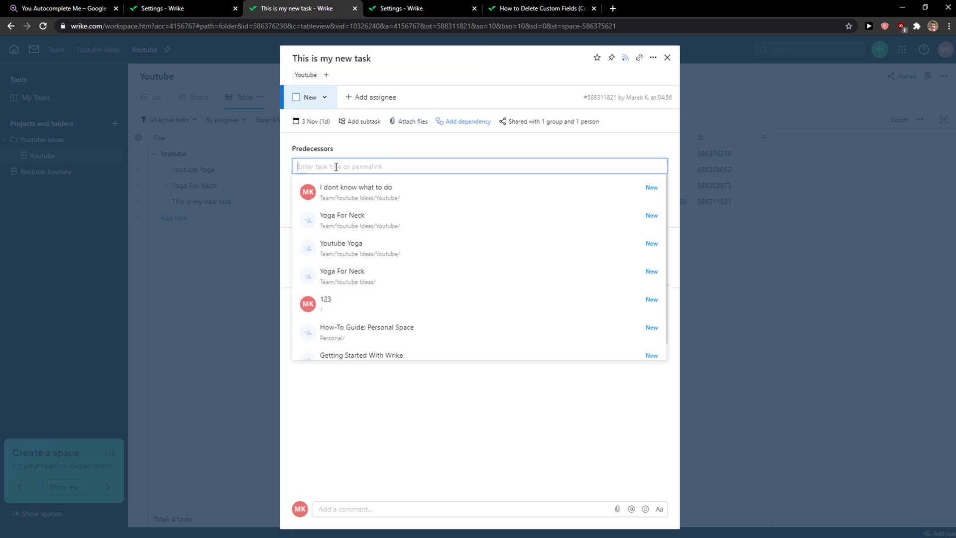
left_click(358, 199)
left_click(316, 238)
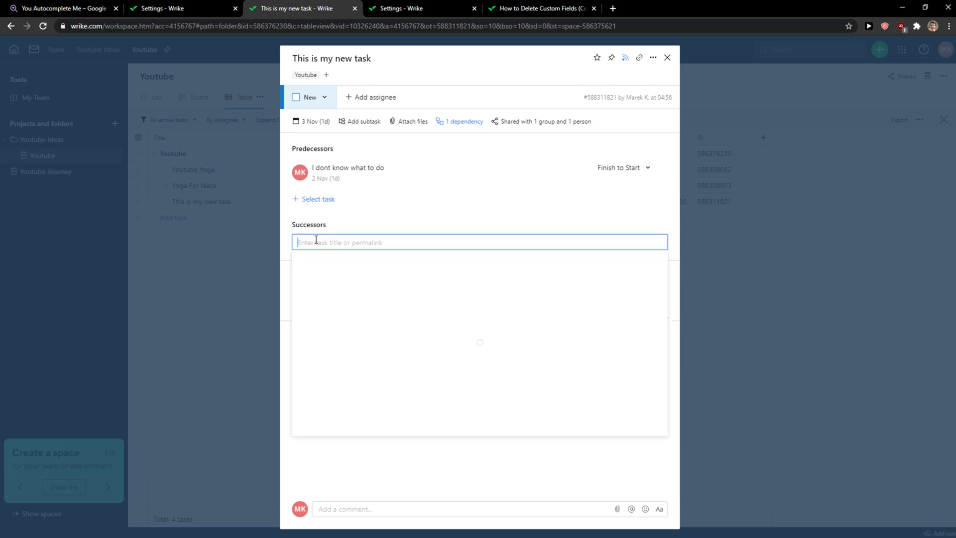
left_click(346, 329)
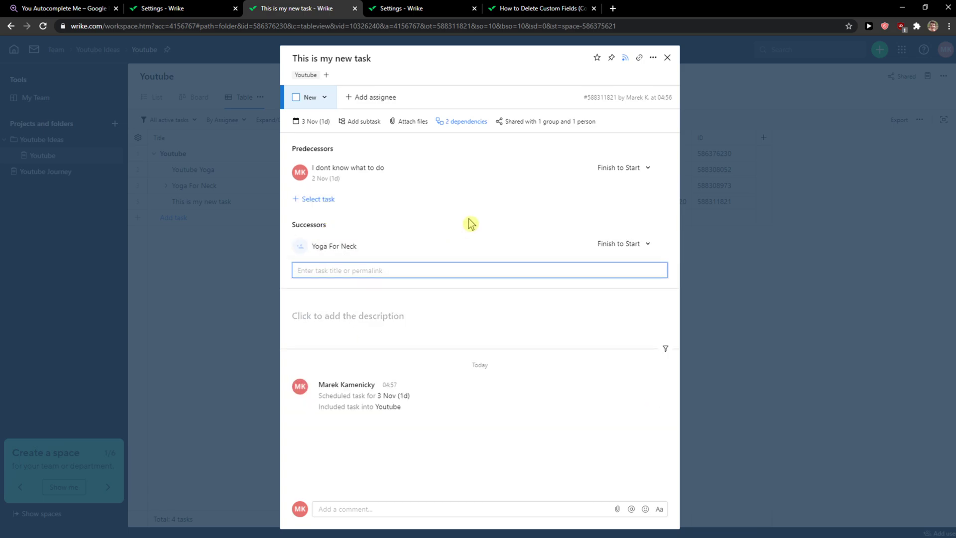
- Expand the '2 dependencies' section showing the predecessor and successor
left_click(461, 122)
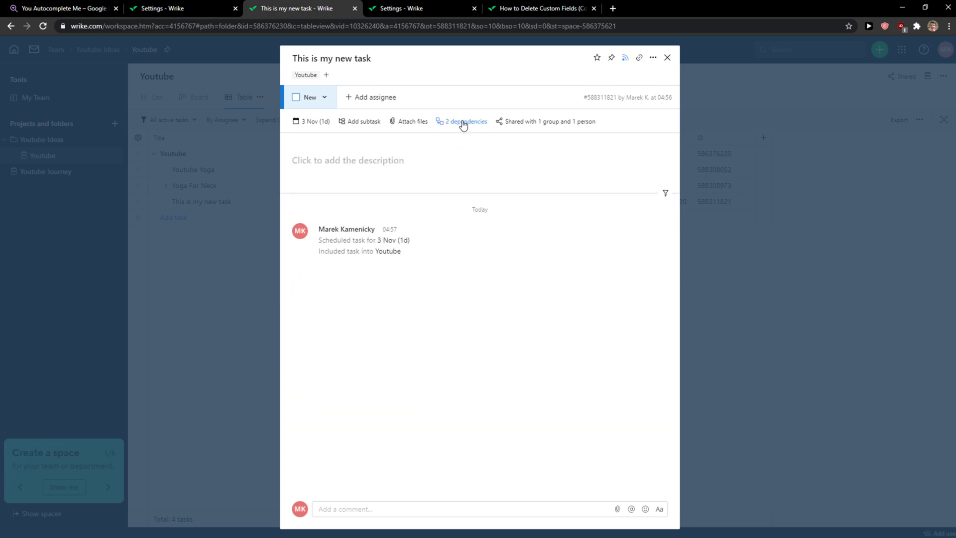